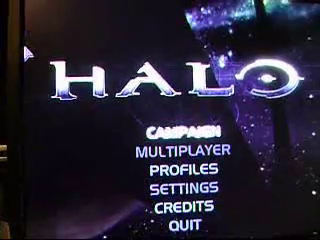
# Host a LAN Slayer game on Blood Gulch and start the network server
pyautogui.click(183, 151)
pyautogui.click(66, 150)
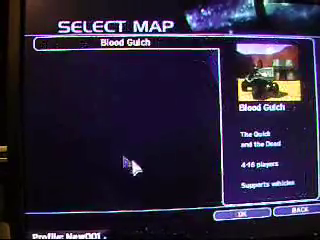
pyautogui.click(266, 218)
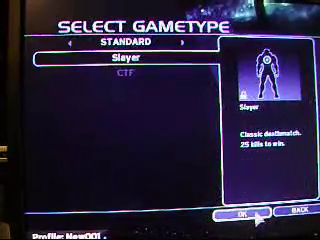
pyautogui.click(245, 214)
pyautogui.click(245, 214)
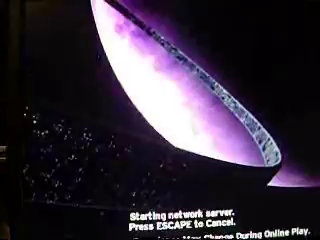